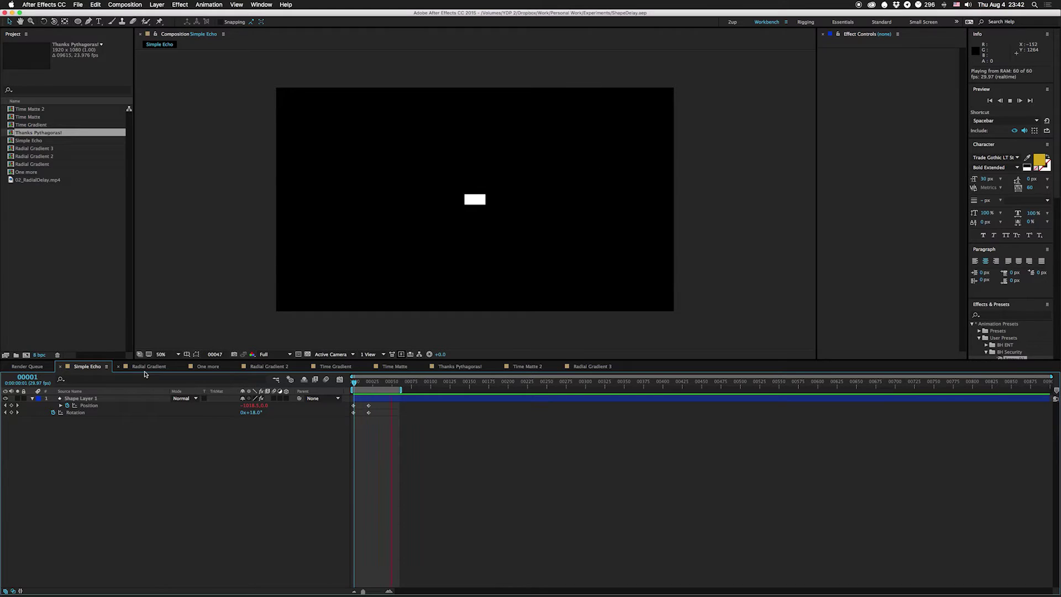
# Stop the Simple Echo preview and play the Radial Gradient composition's scattering ring
pyautogui.press('space')
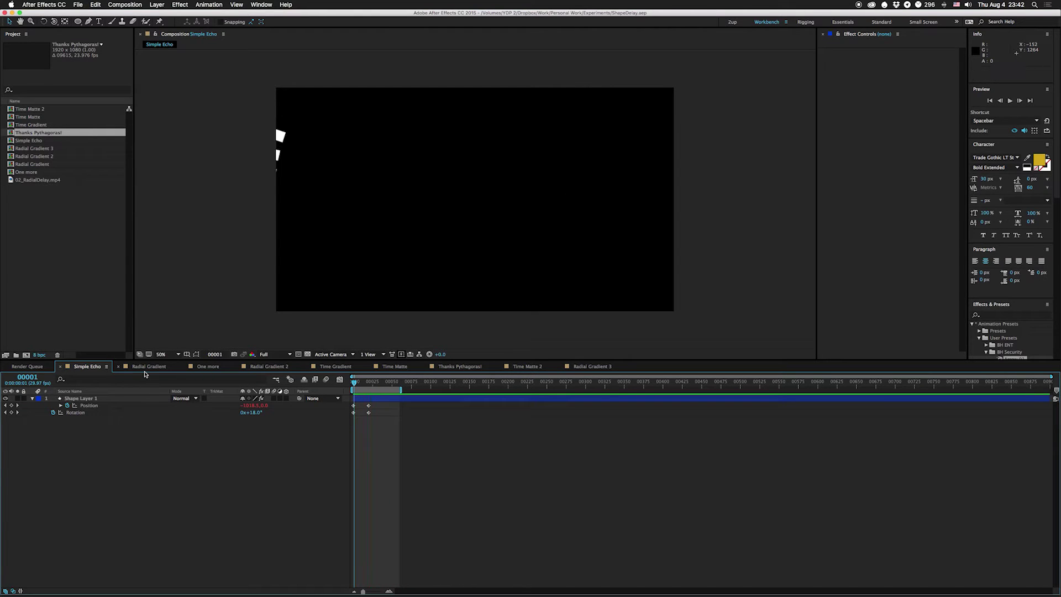
pyautogui.click(149, 367)
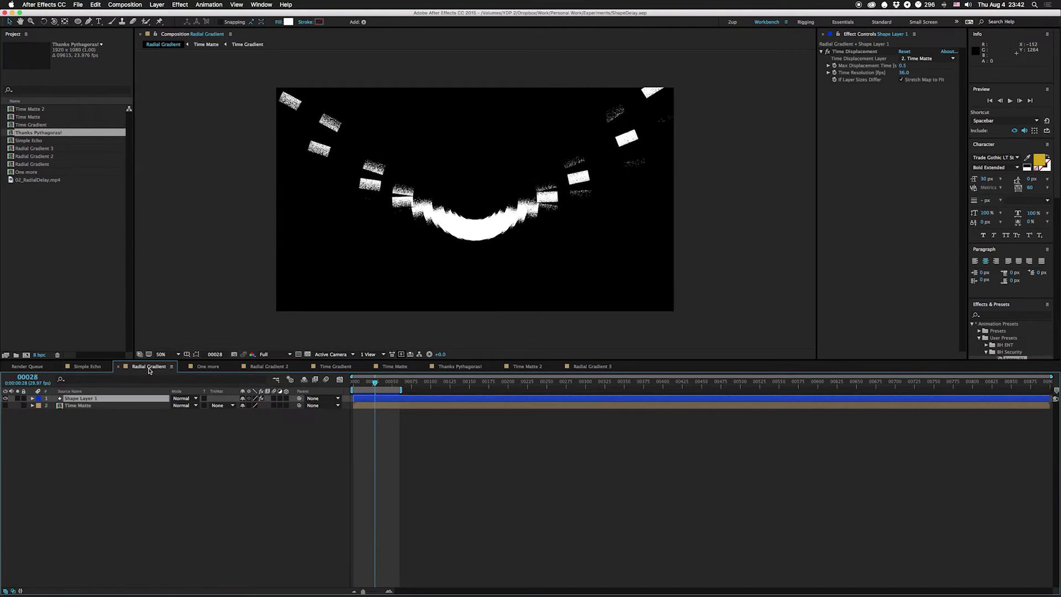
pyautogui.press('space')
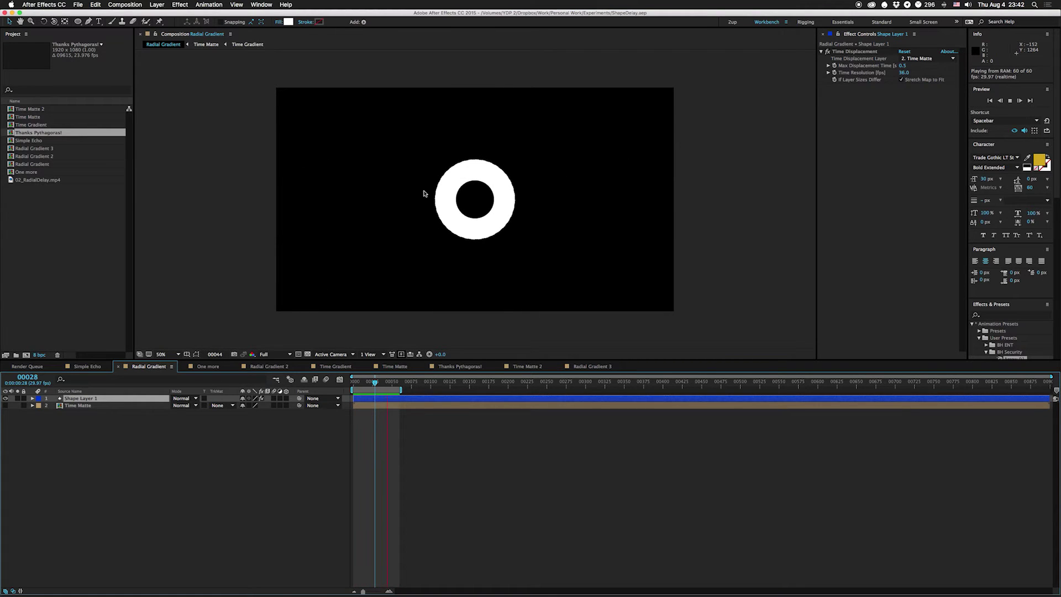
# Stop at frame 00039 where the ring is whole, then bring up the One more composition
pyautogui.press('space')
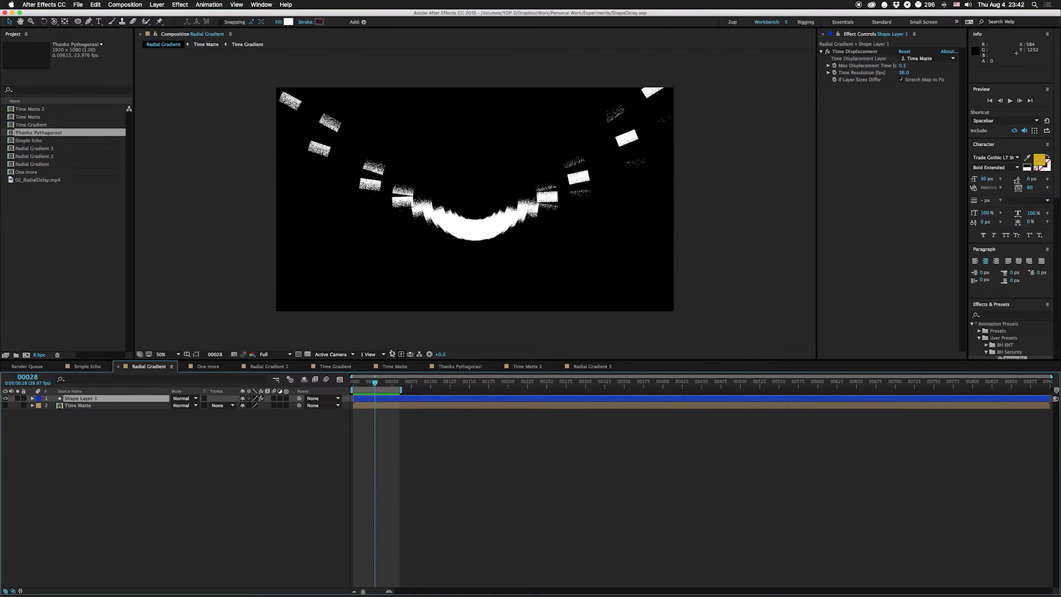
pyautogui.moveTo(371, 383)
pyautogui.mouseDown()
pyautogui.moveTo(387, 384)
pyautogui.moveTo(359, 384)
pyautogui.moveTo(382, 384)
pyautogui.mouseUp()
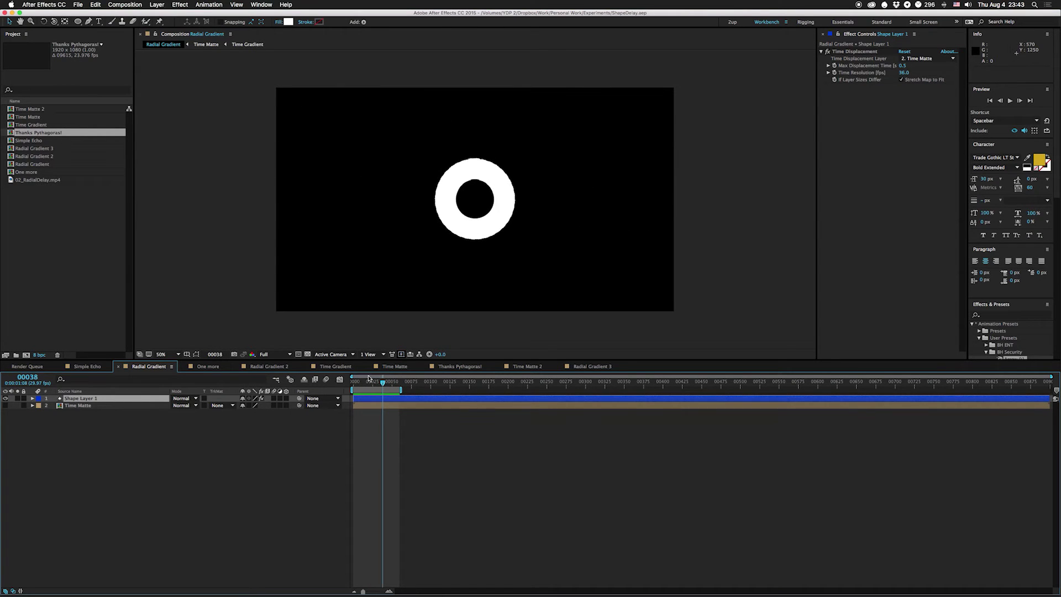
pyautogui.click(208, 366)
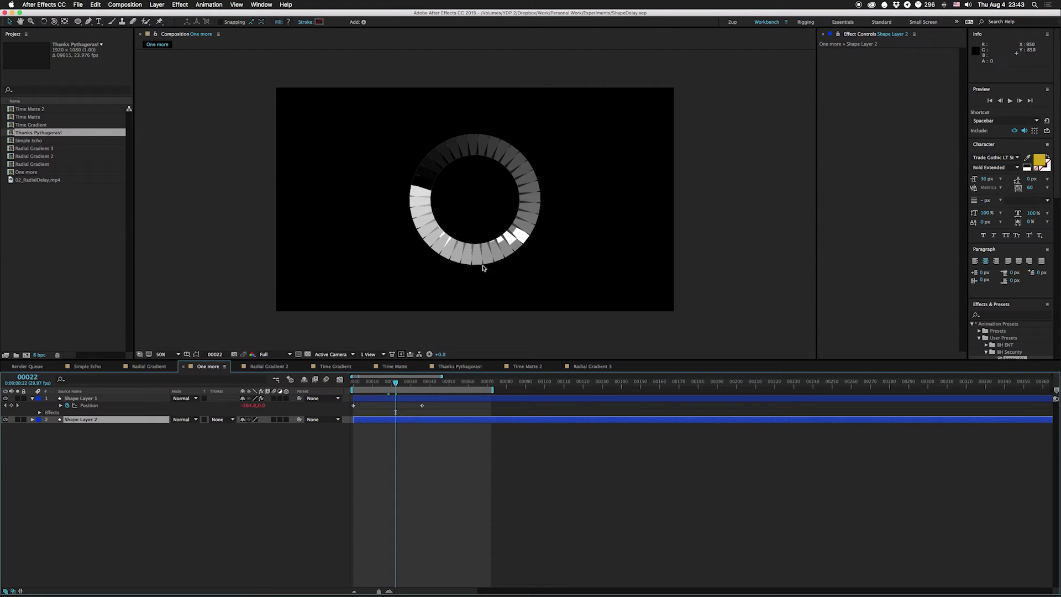
# Hide Shape Layer 2, preview the fragments alone, then switch to the Radial Gradient 3 dot ring
pyautogui.click(5, 419)
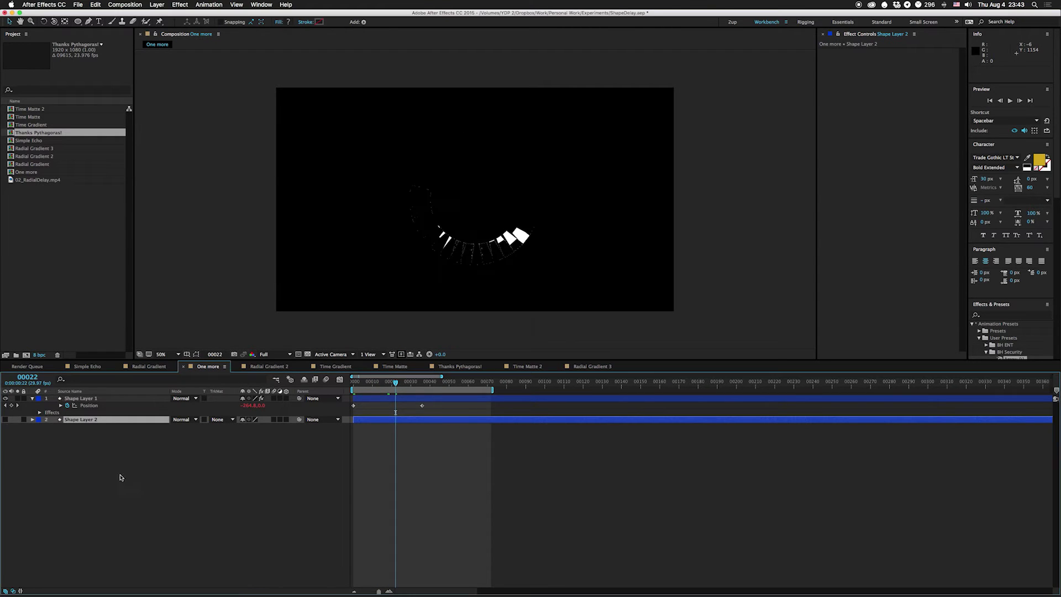
pyautogui.press('space')
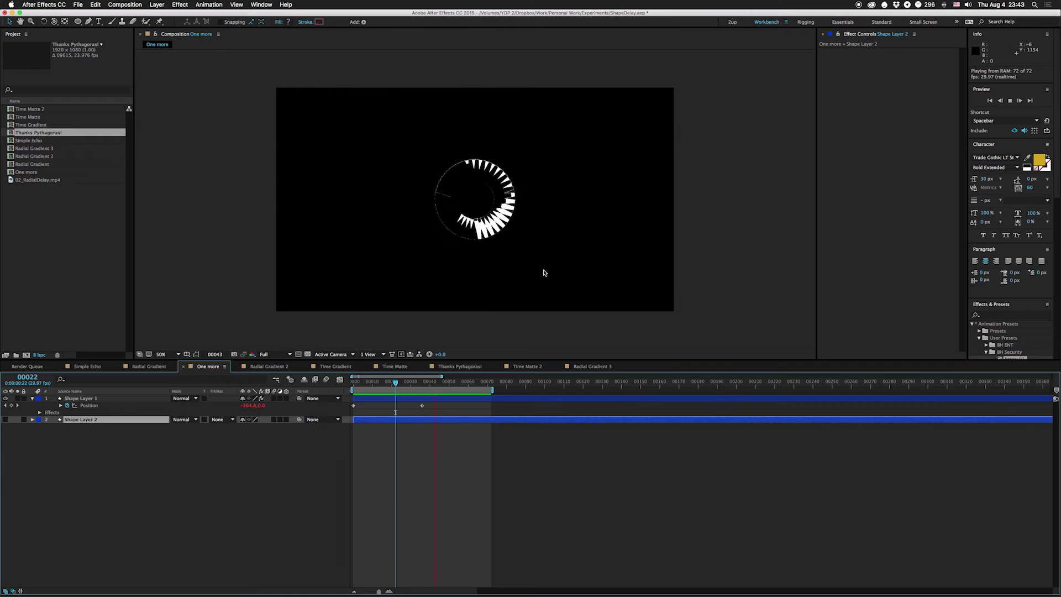
pyautogui.press('space')
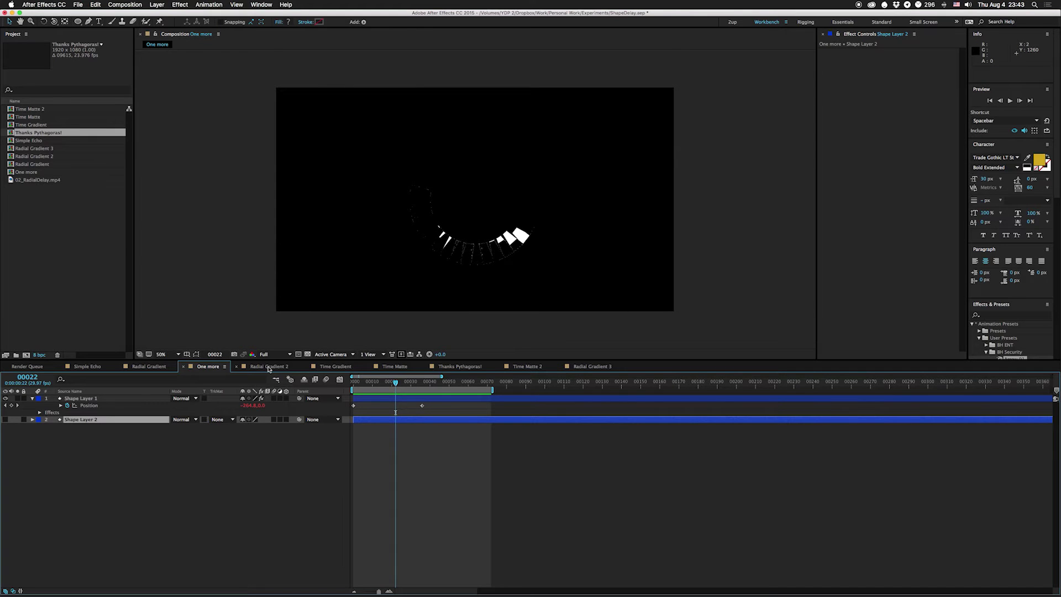
pyautogui.click(269, 367)
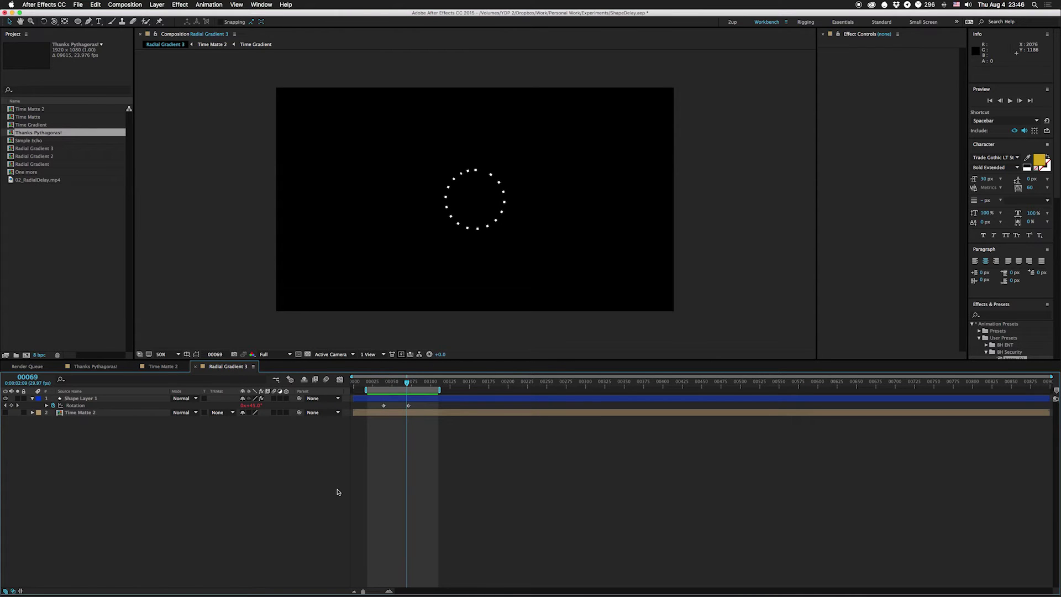
# In Time Matte 2, try raising Time Gradient's Radial Blur Amount, then undo back to 35
pyautogui.click(162, 367)
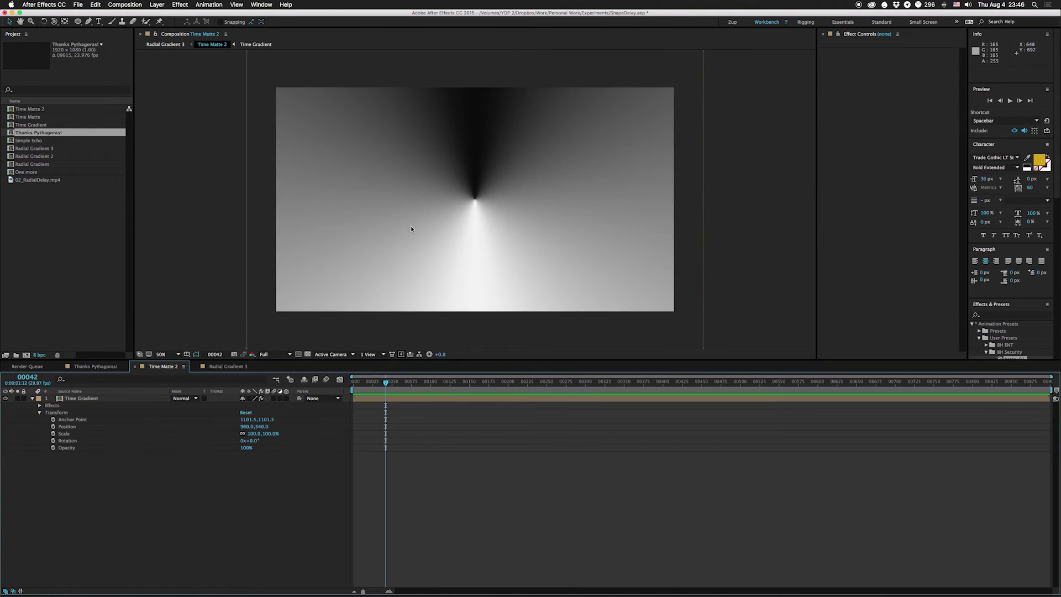
pyautogui.click(108, 398)
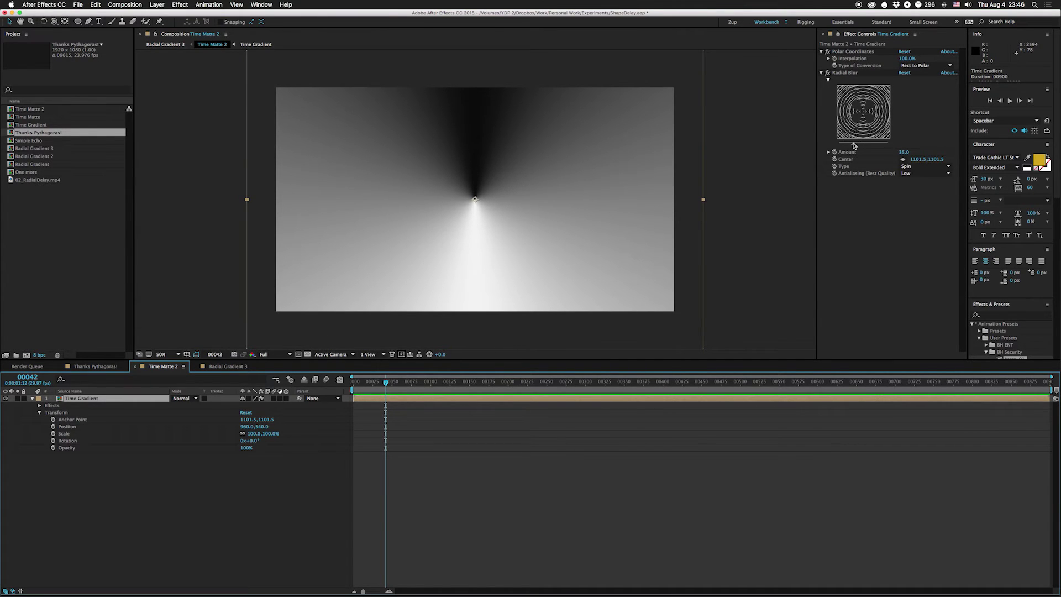
pyautogui.moveTo(853, 143)
pyautogui.mouseDown()
pyautogui.moveTo(880, 144)
pyautogui.moveTo(865, 149)
pyautogui.mouseUp()
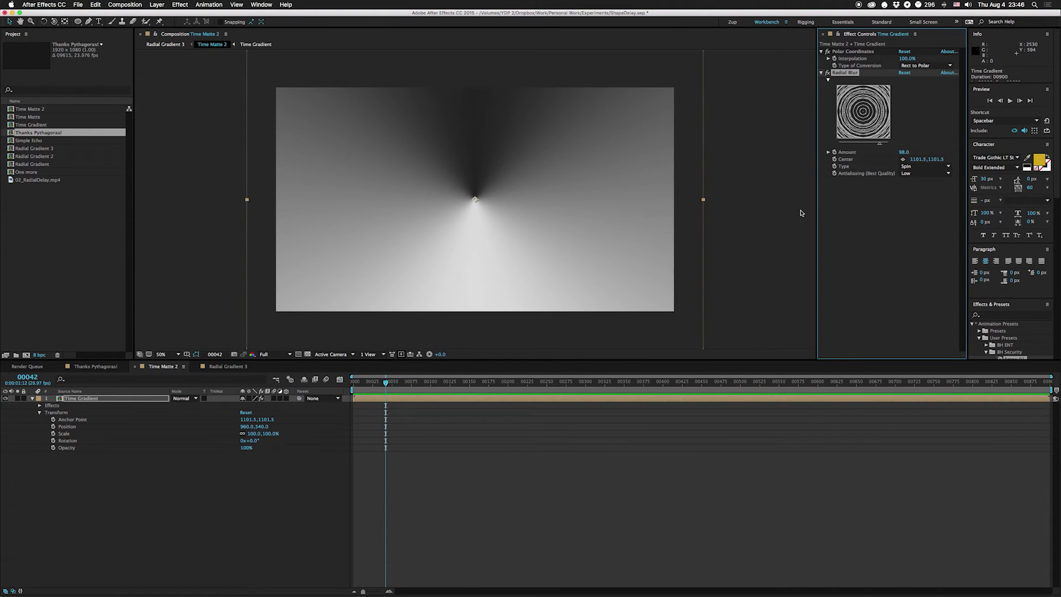
pyautogui.press('super+z')
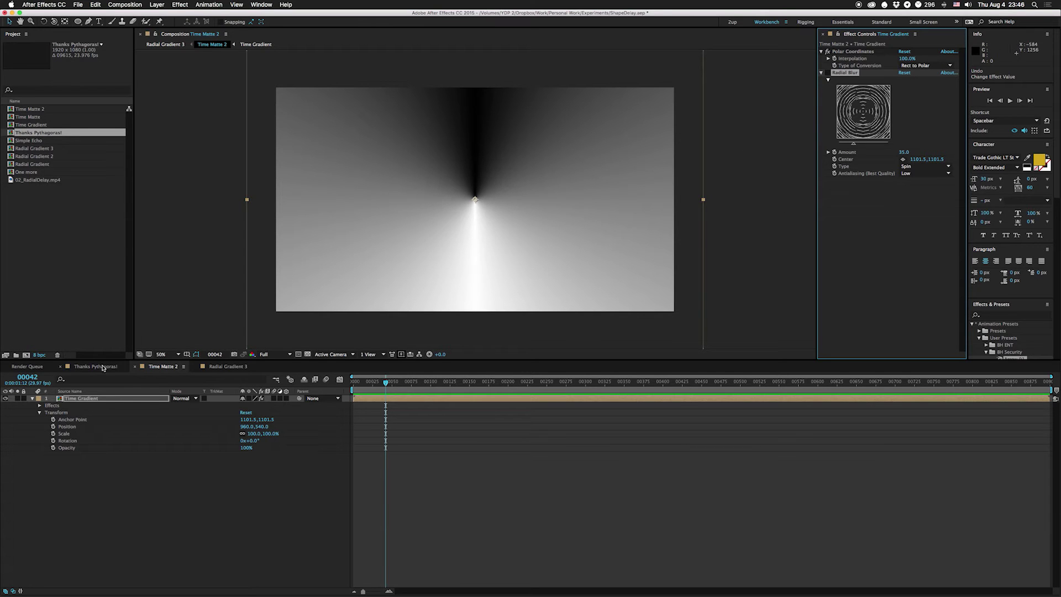
# Preview the Radial Gradient 3 dot ring, then open Time Matte 2 and its Time Gradient precomp
pyautogui.click(221, 367)
pyautogui.press('space')
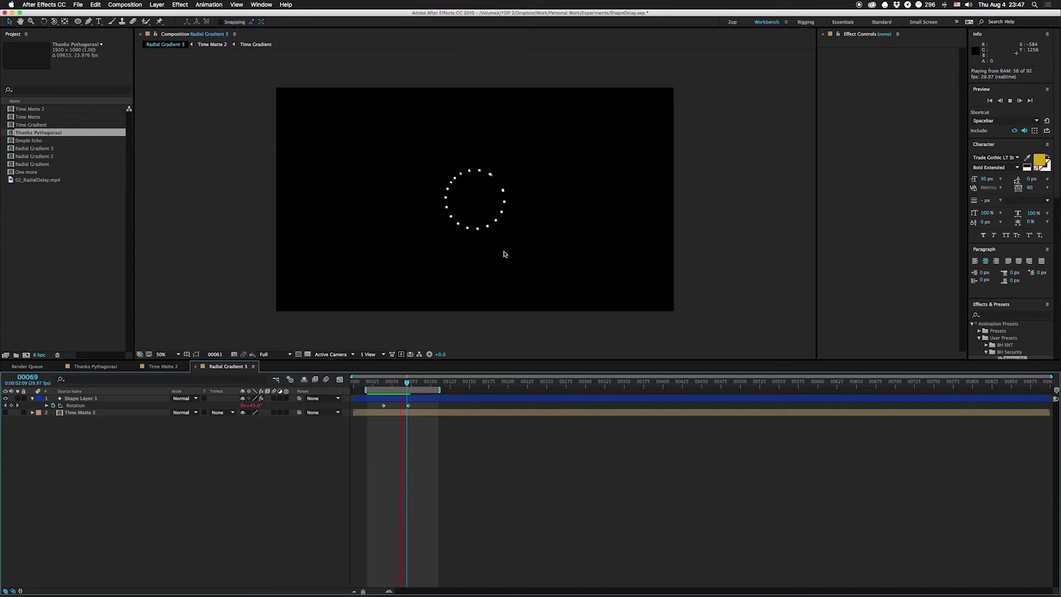
pyautogui.doubleClick(82, 412)
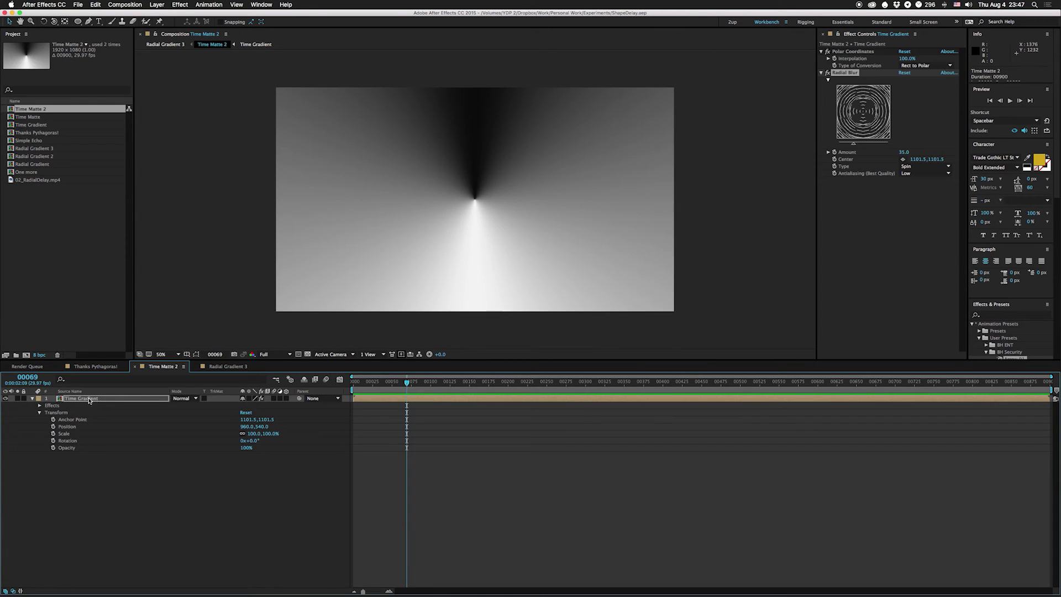
pyautogui.doubleClick(59, 399)
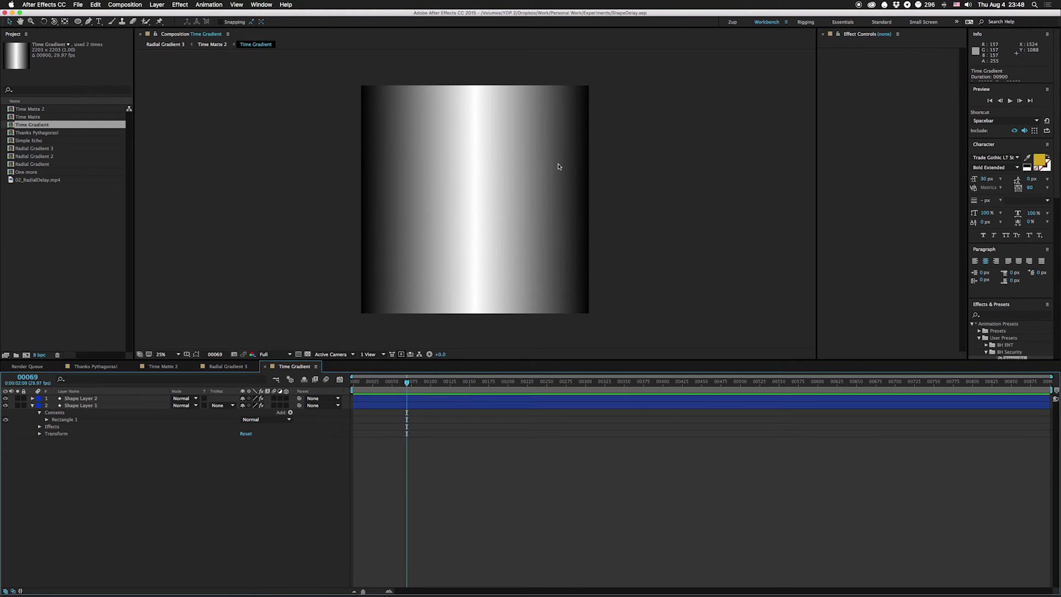
# View the Thanks Pythagoras! composition at 100% magnification, then return to Time Gradient
pyautogui.click(108, 369)
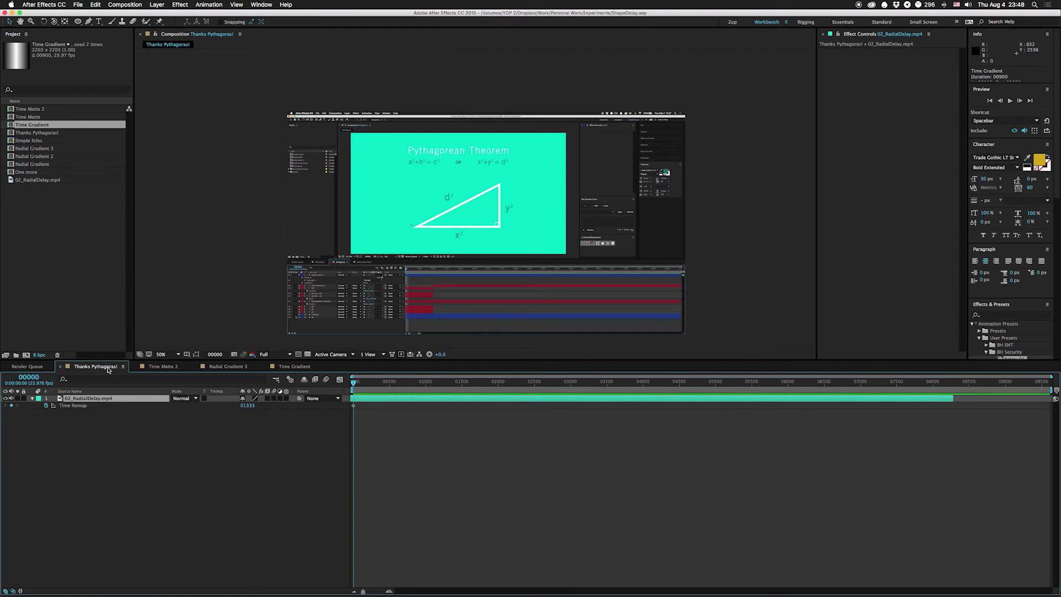
pyautogui.press('/')
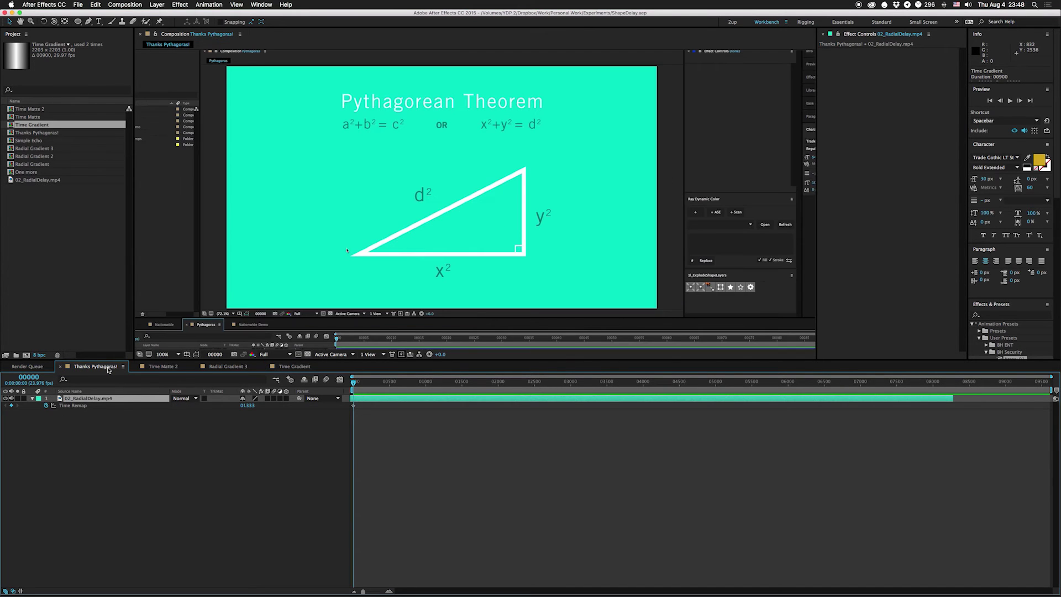
pyautogui.click(284, 367)
# Check Time Gradient's Composition Settings without changes, then go up to Time Matte 2
pyautogui.press('super+k')
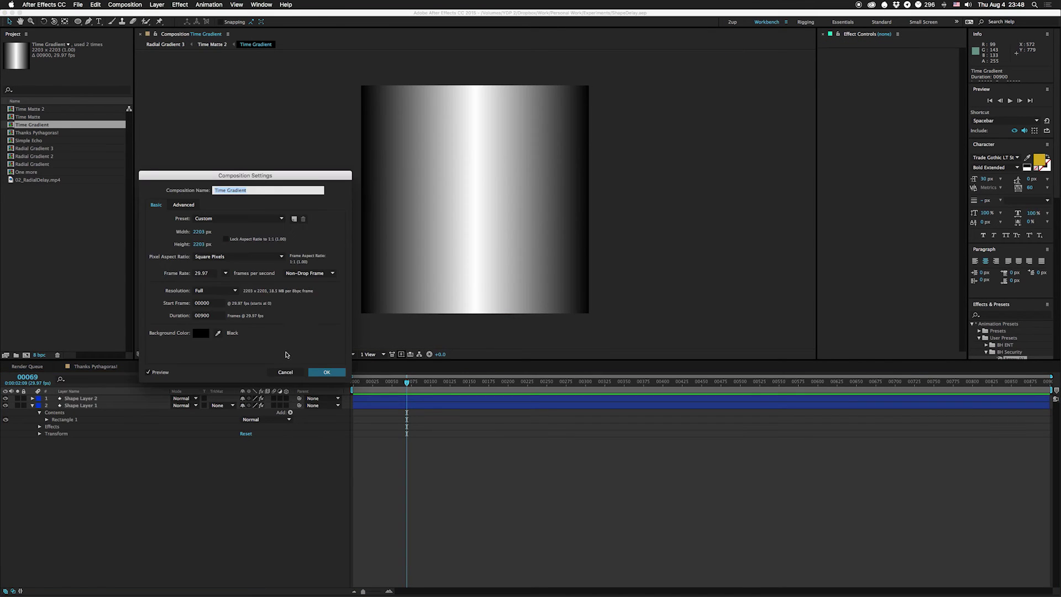
pyautogui.click(285, 372)
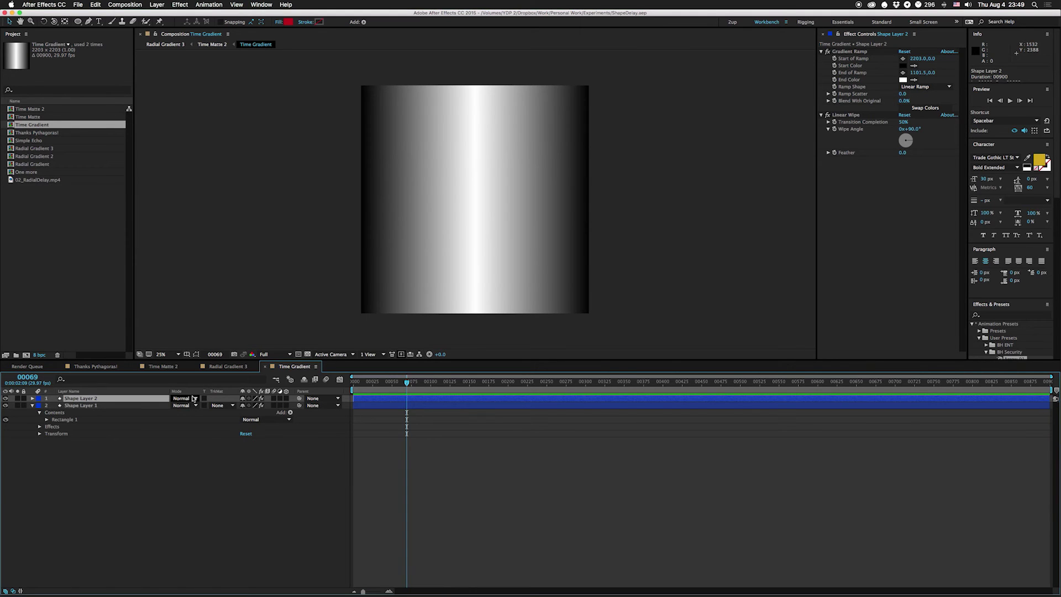
pyautogui.press('Tab')
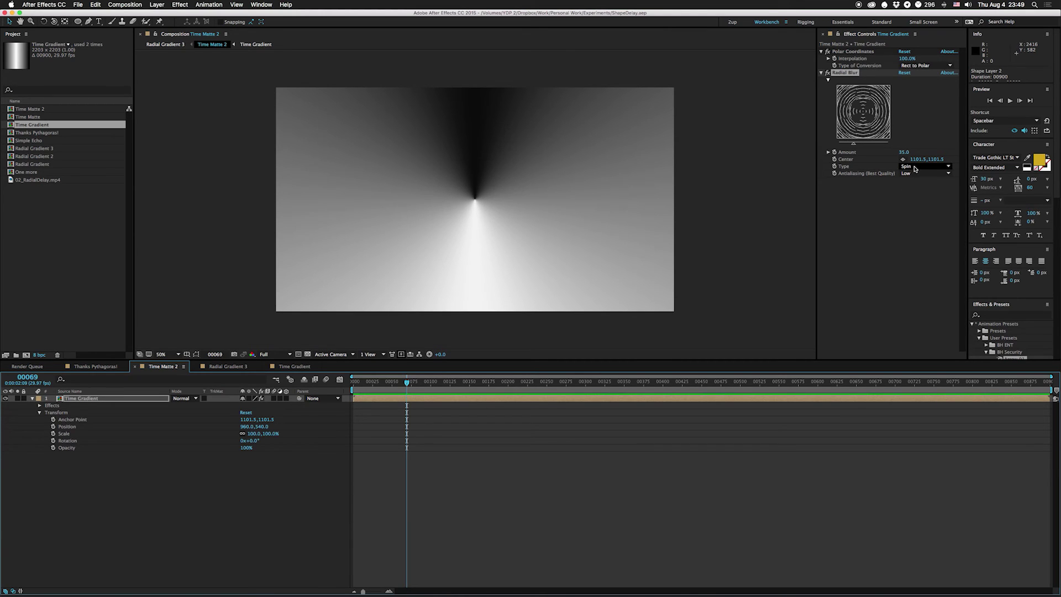
pyautogui.click(241, 370)
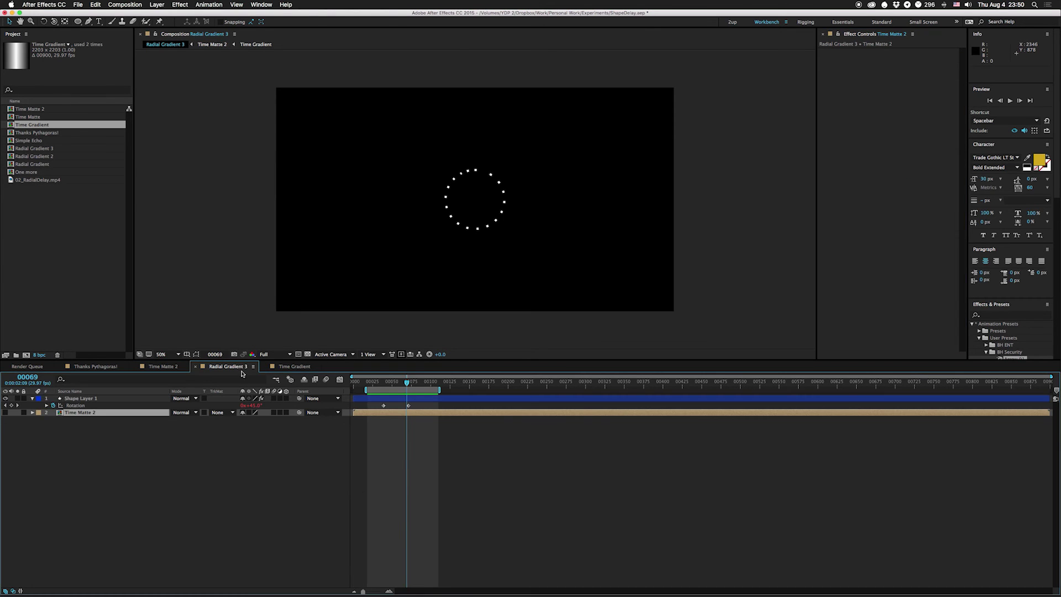
pyautogui.click(81, 399)
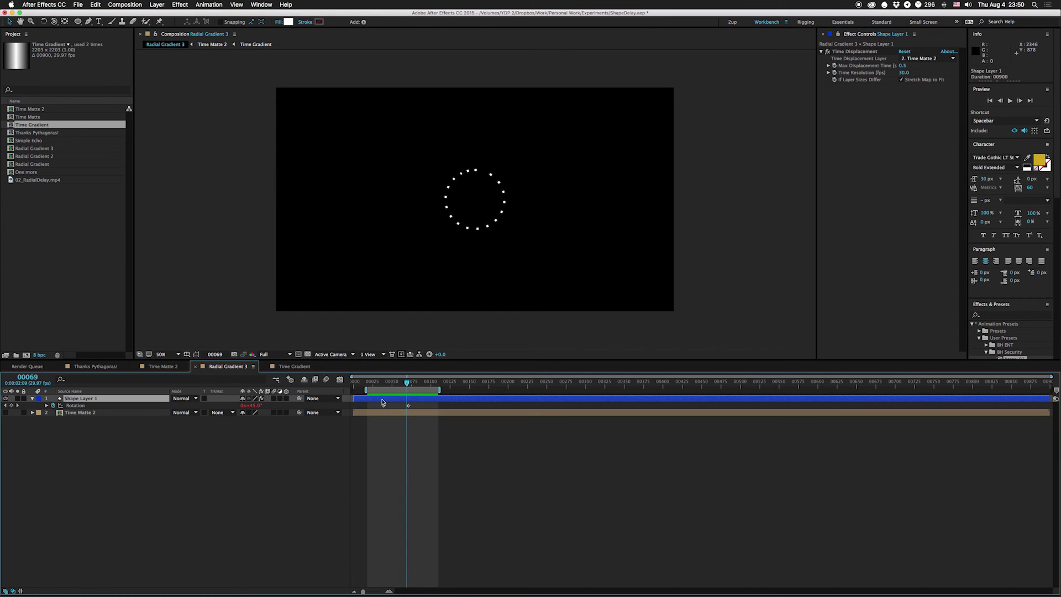
pyautogui.click(827, 52)
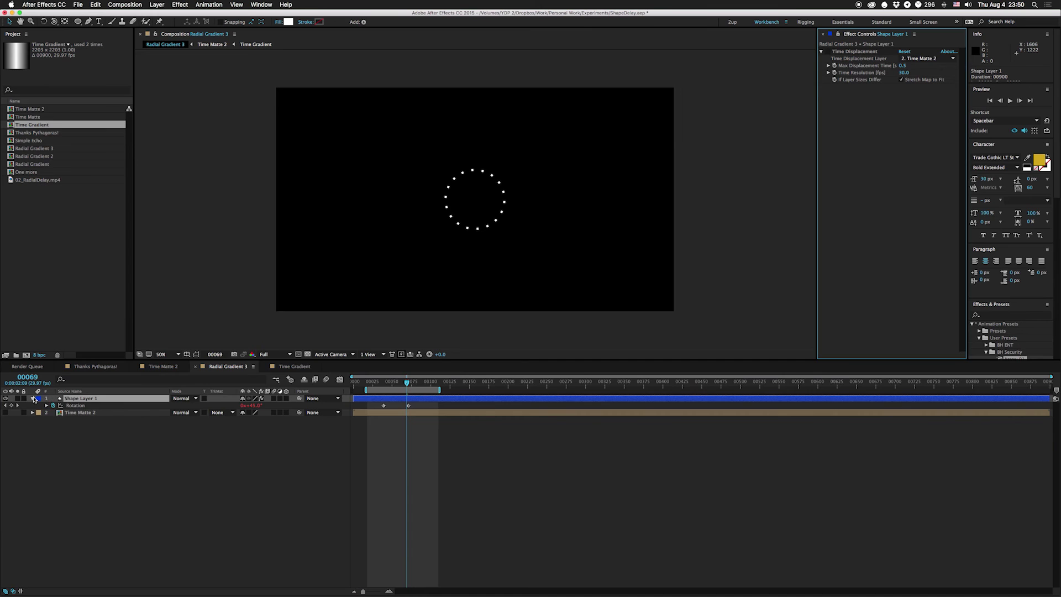
pyautogui.click(32, 398)
pyautogui.click(32, 398)
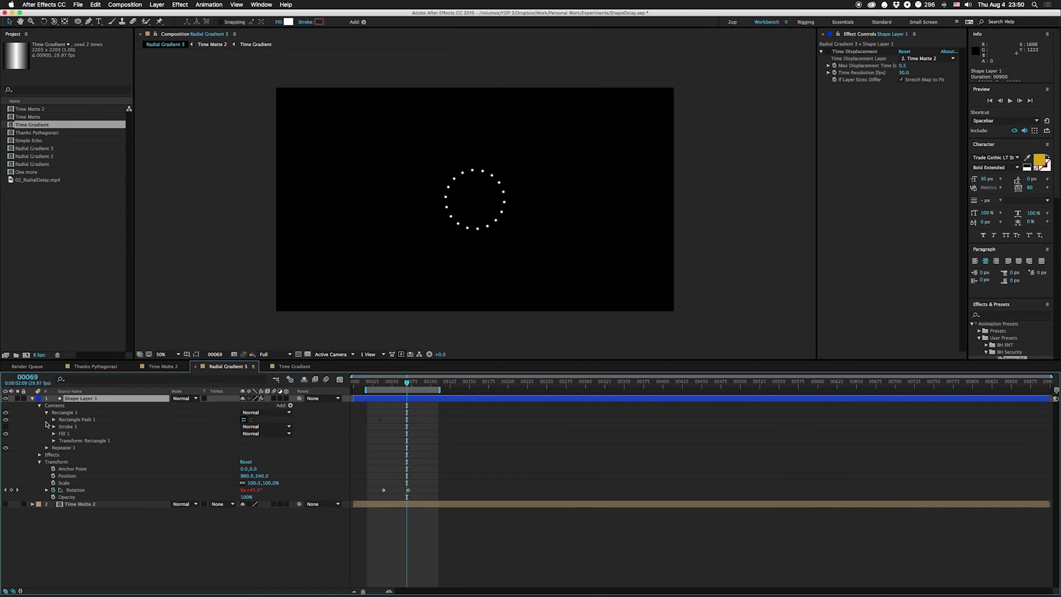
pyautogui.click(46, 447)
pyautogui.press('space')
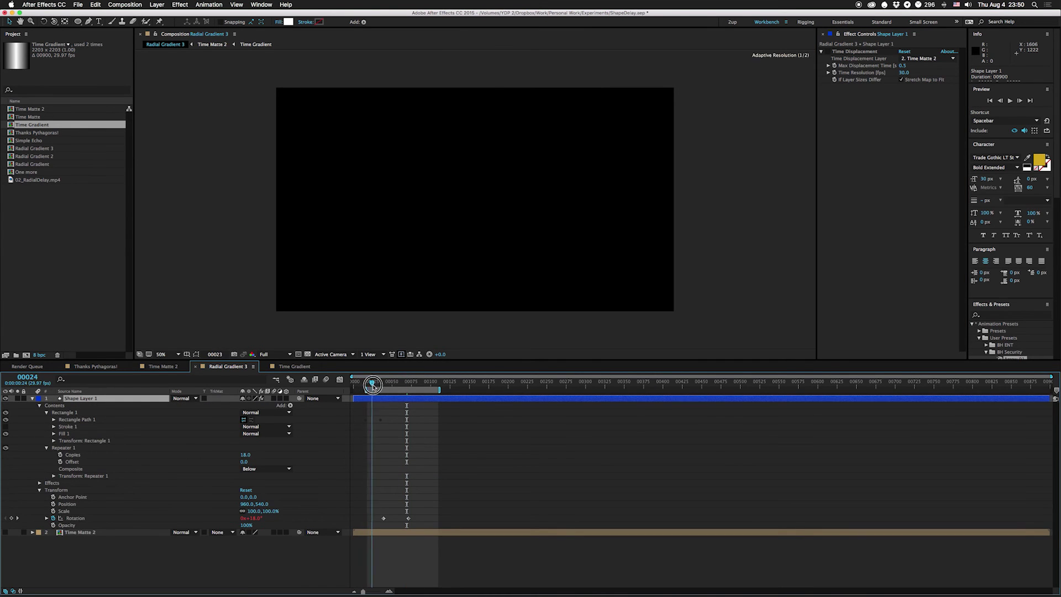
pyautogui.click(5, 448)
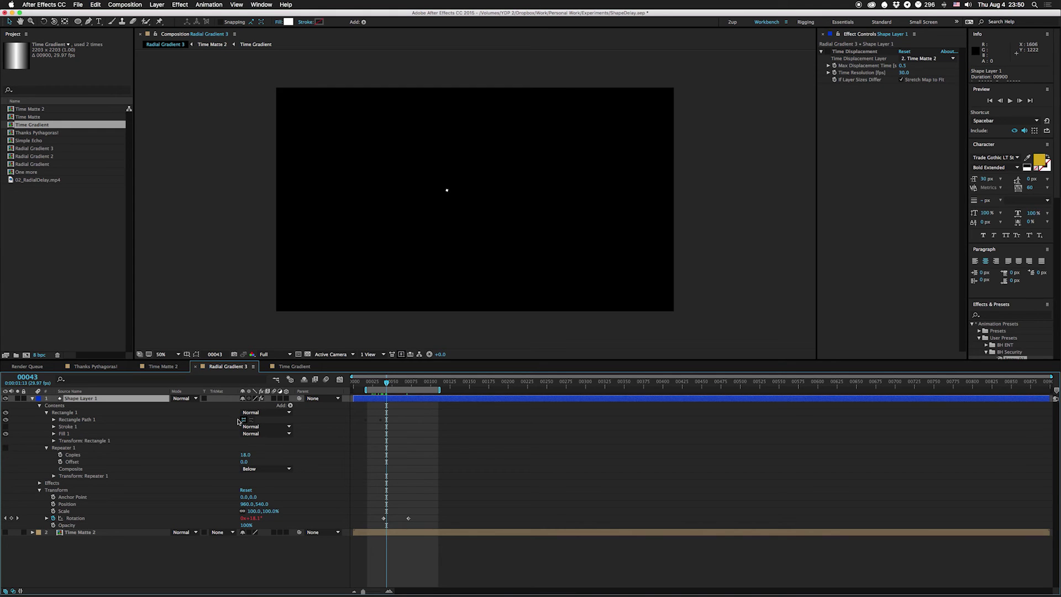
pyautogui.moveTo(365, 389)
pyautogui.mouseDown()
pyautogui.moveTo(357, 389)
pyautogui.moveTo(381, 383)
pyautogui.mouseUp()
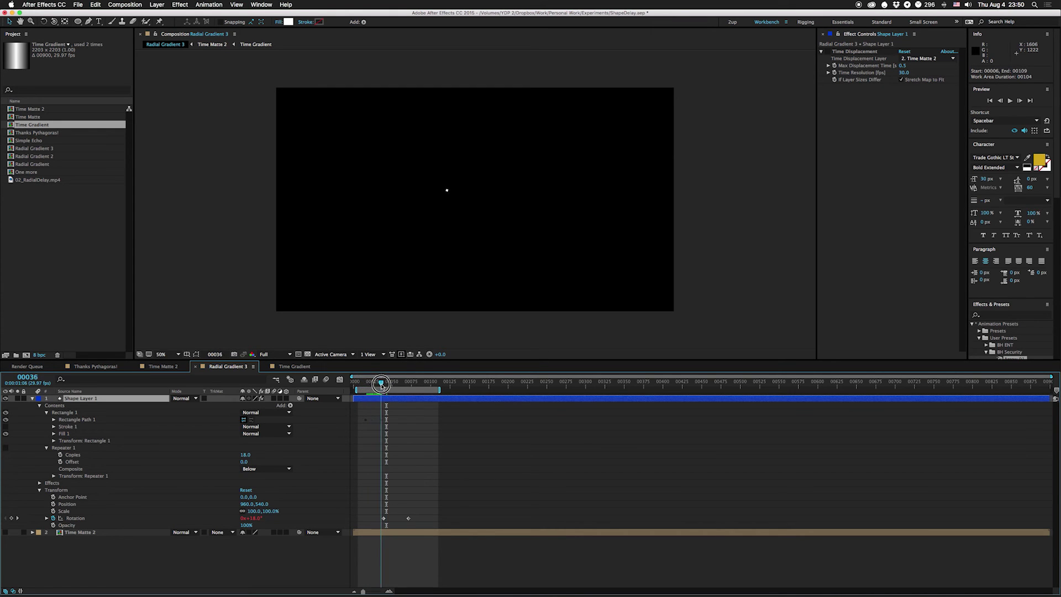
pyautogui.press('u')
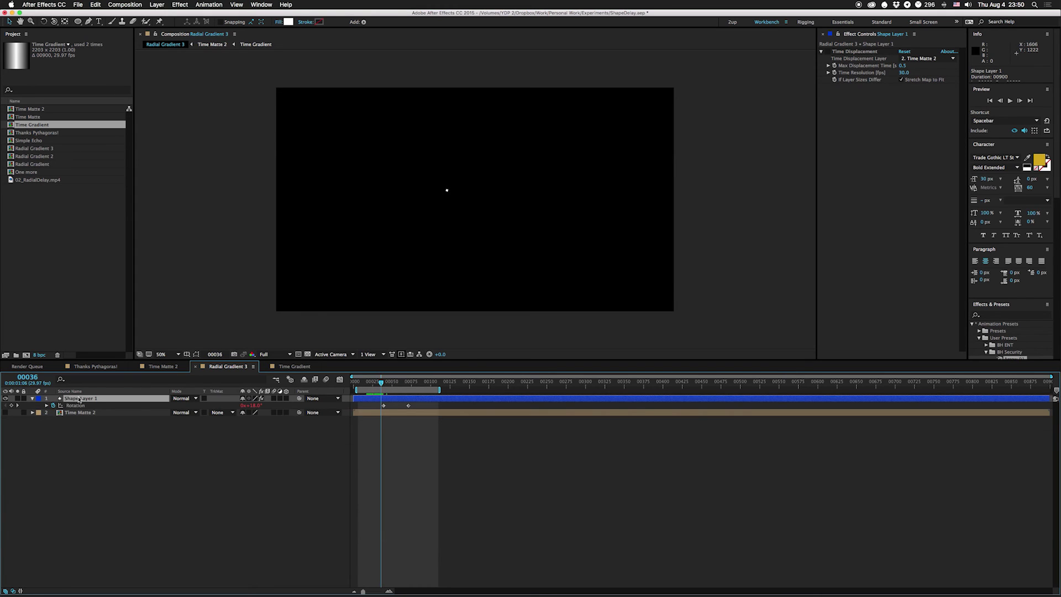
pyautogui.moveTo(380, 402); pyautogui.dragTo(401, 402)
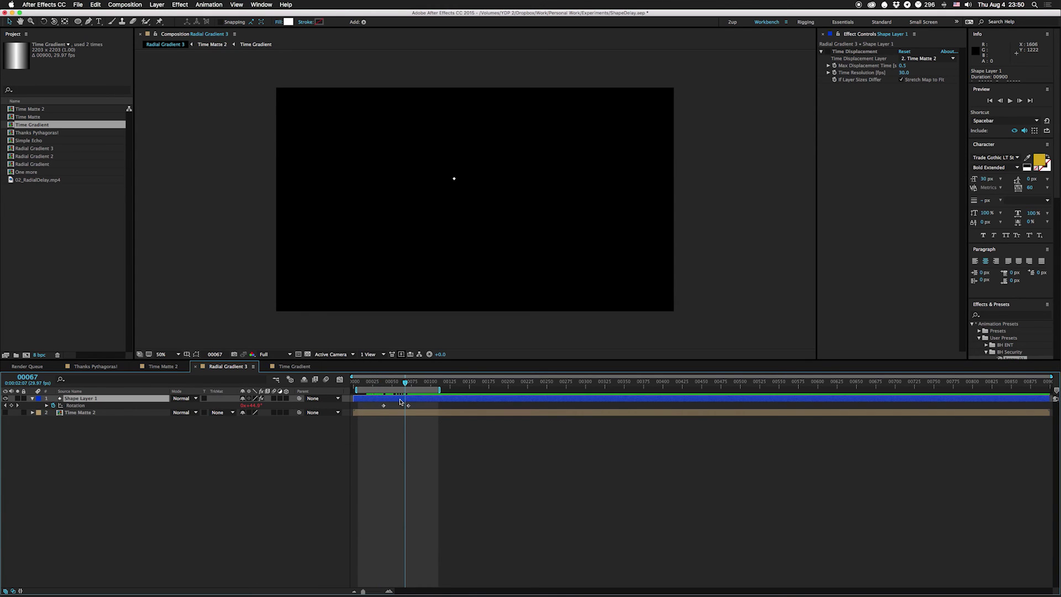
pyautogui.press('u')
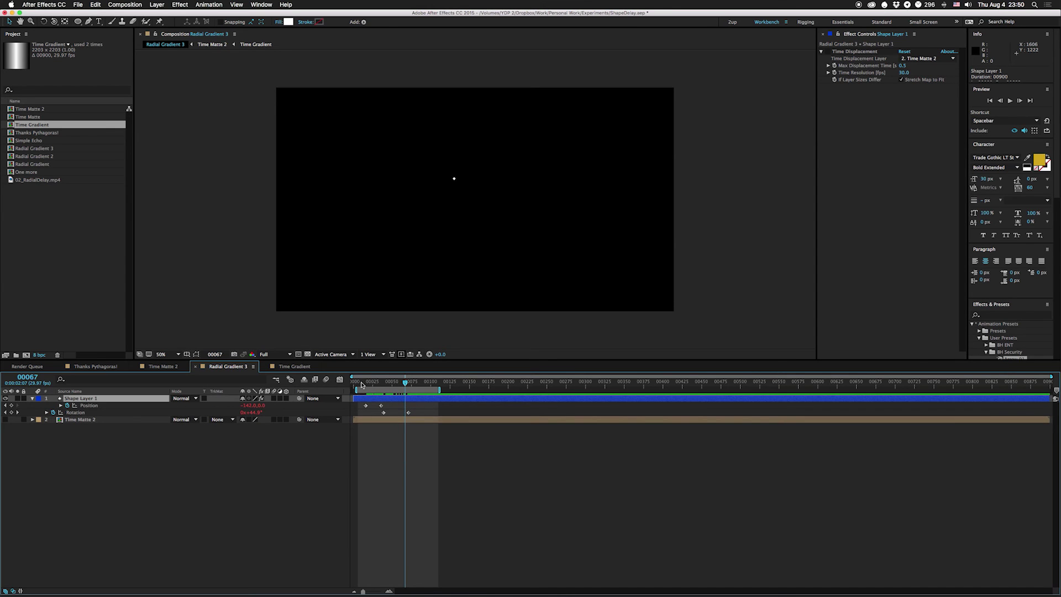
pyautogui.moveTo(362, 384); pyautogui.dragTo(412, 385)
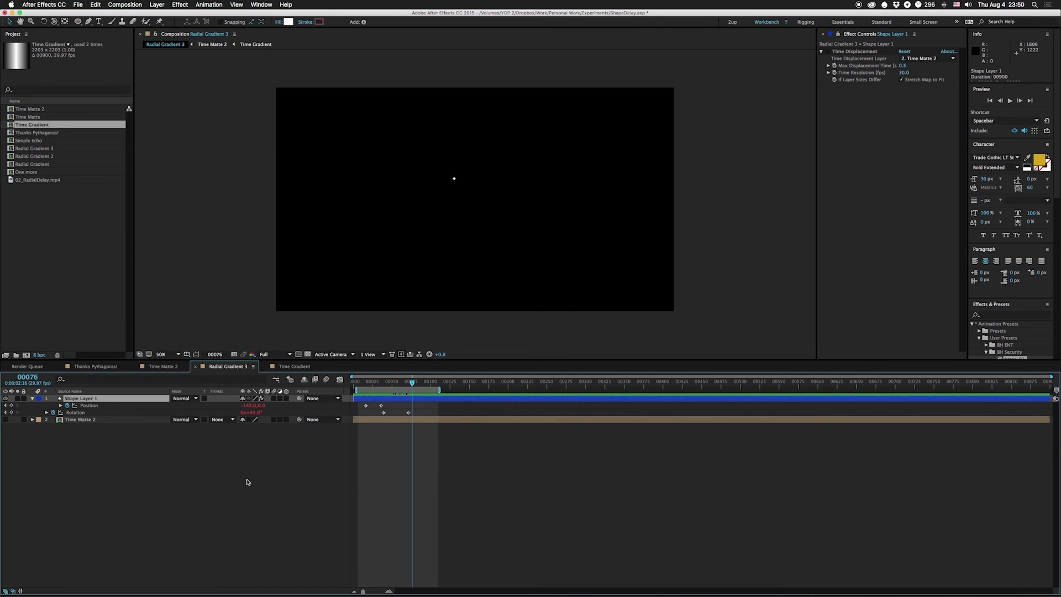
pyautogui.doubleClick(32, 398)
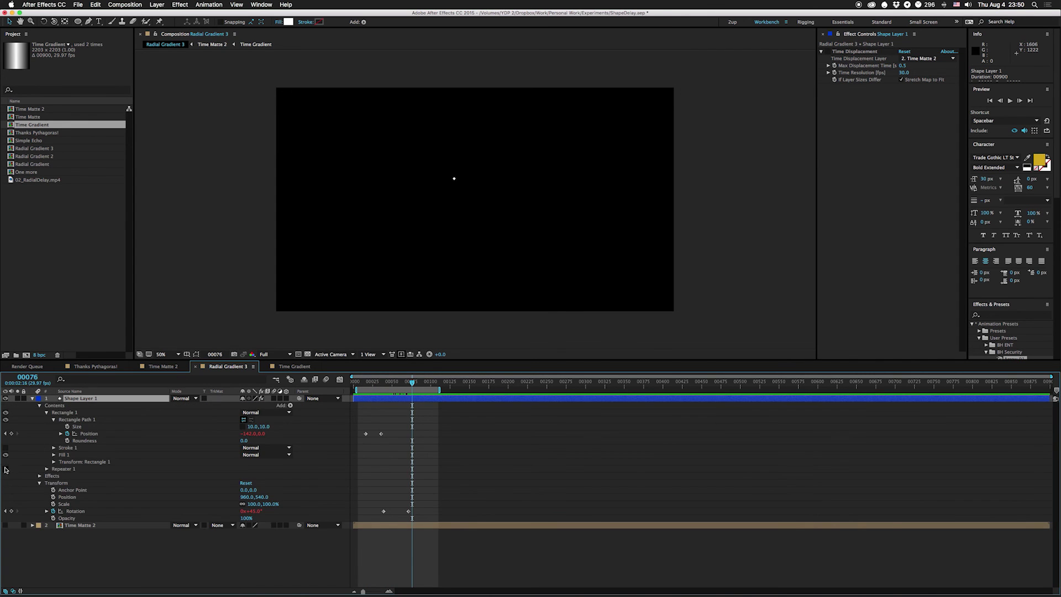
pyautogui.moveTo(365, 385); pyautogui.dragTo(409, 385)
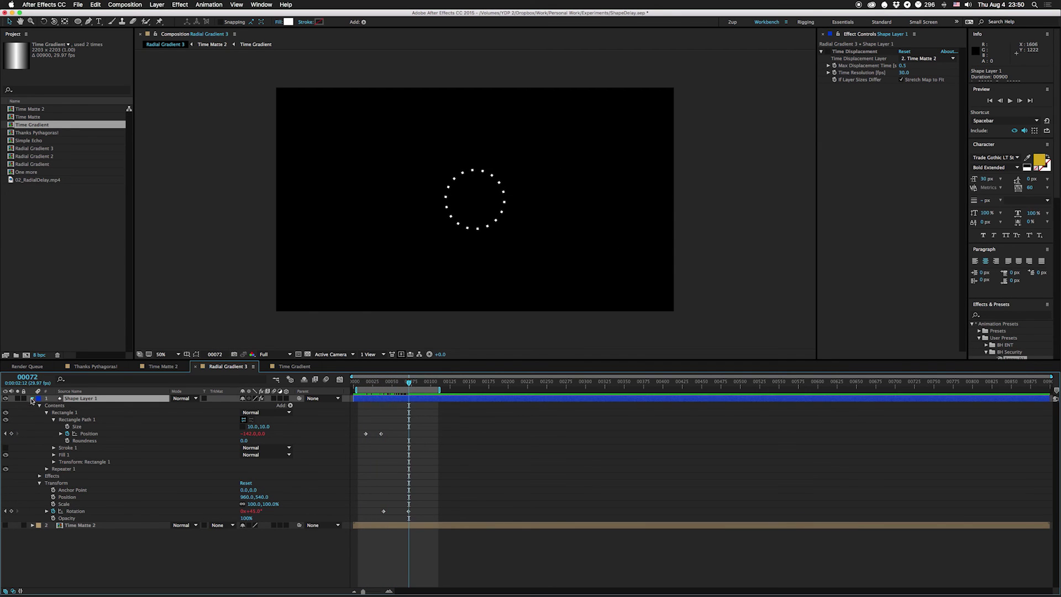
pyautogui.click(32, 398)
# Preview the ring's delayed rotation with the current 0.5 s Max Displacement Time
pyautogui.click(827, 54)
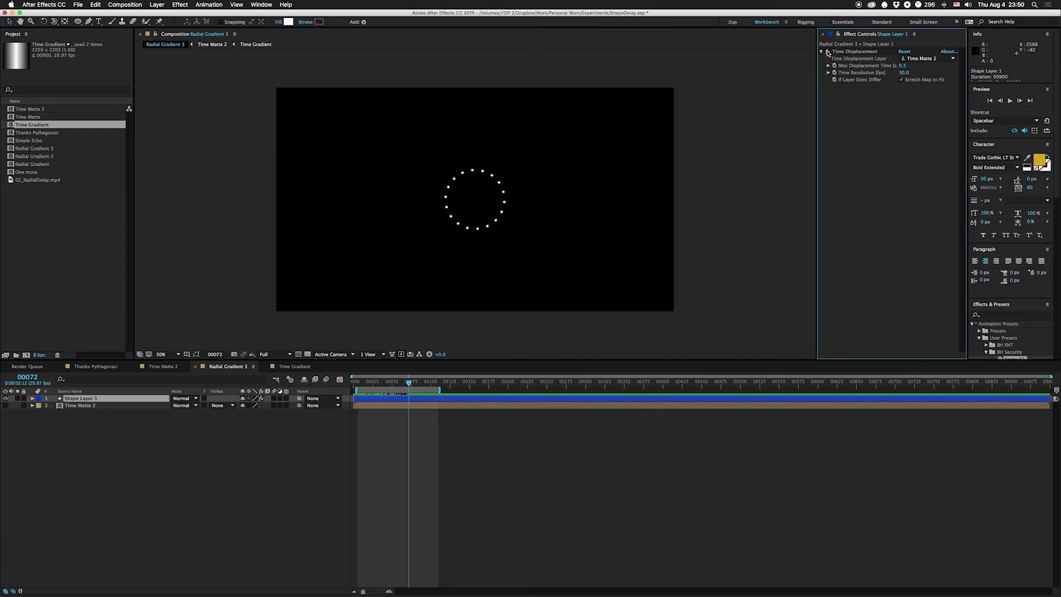
pyautogui.click(92, 404)
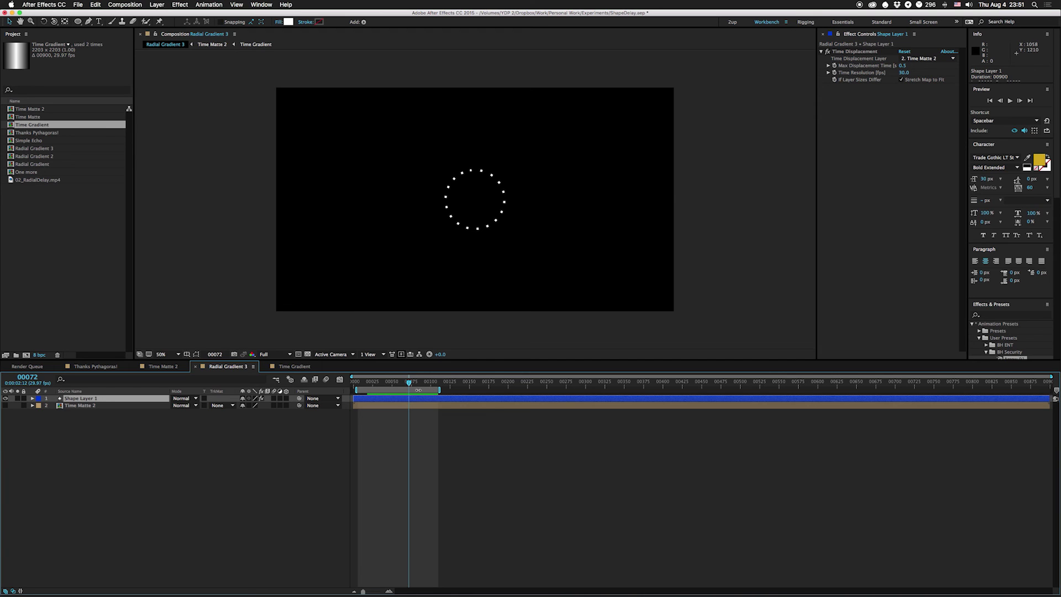
pyautogui.press('space')
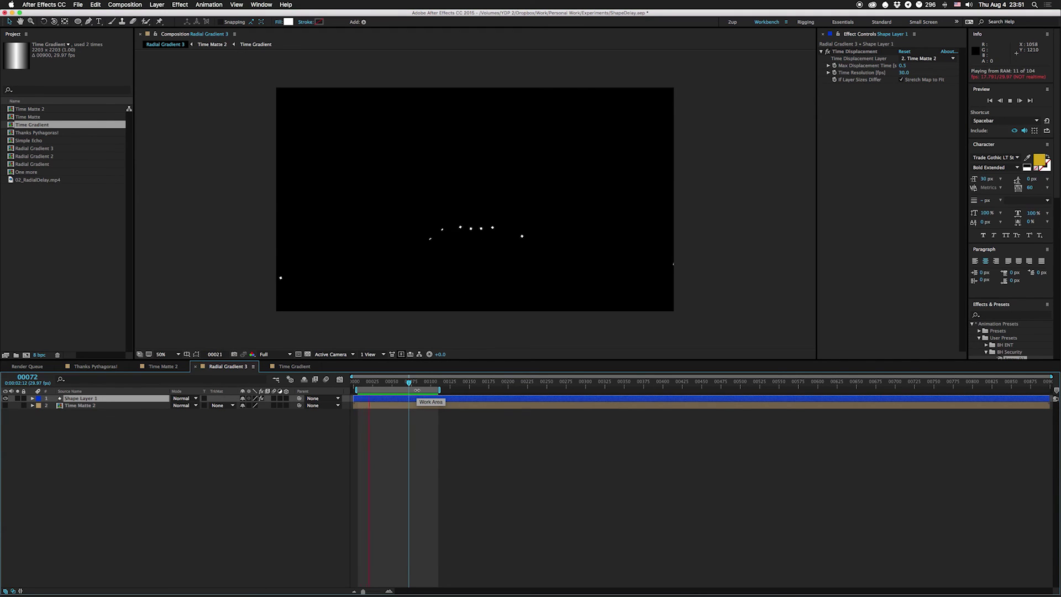
# Raise Time Displacement's Max Displacement Time to 1.0 and replay the preview
pyautogui.click(904, 65)
pyautogui.write('1')
pyautogui.press('Return')
pyautogui.press('space')
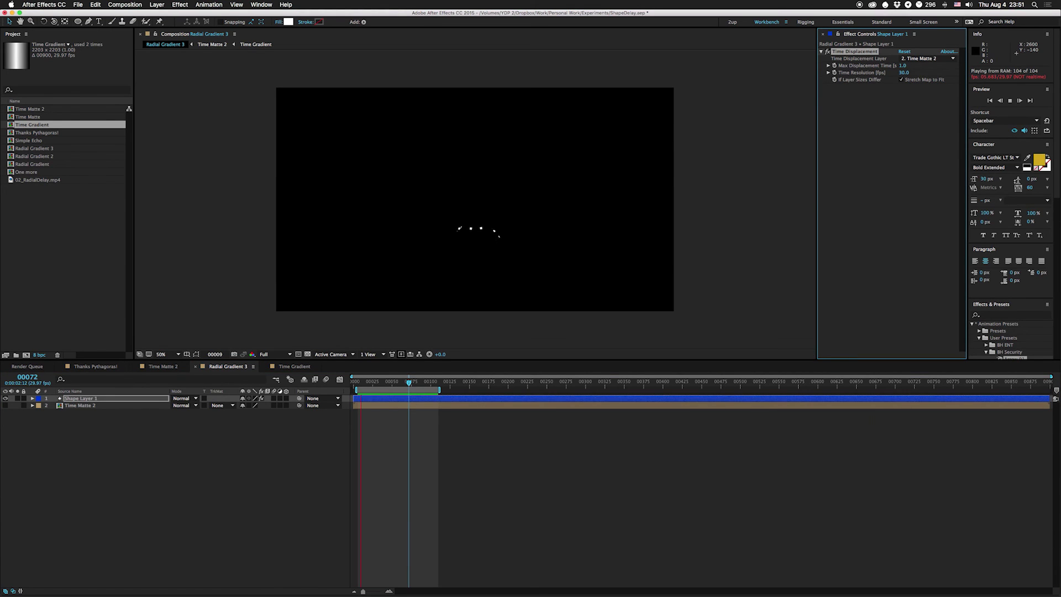